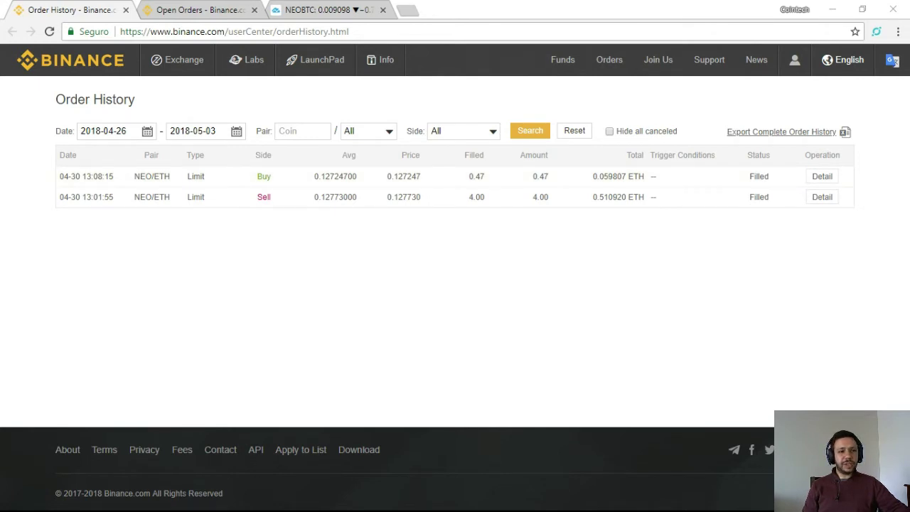
Step: Review the date and order type of the two NEO/ETH orders in the order history
drag(55, 100, 135, 99)
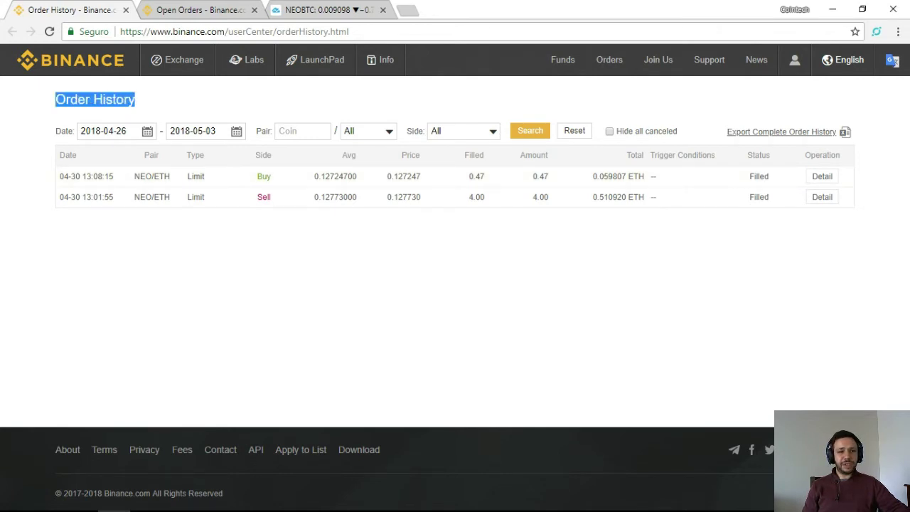
click(136, 99)
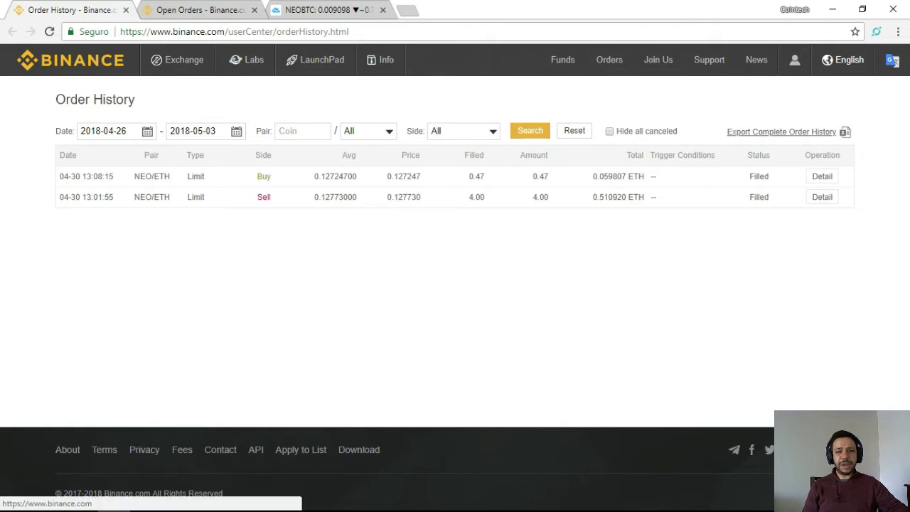
drag(81, 176, 59, 155)
click(161, 155)
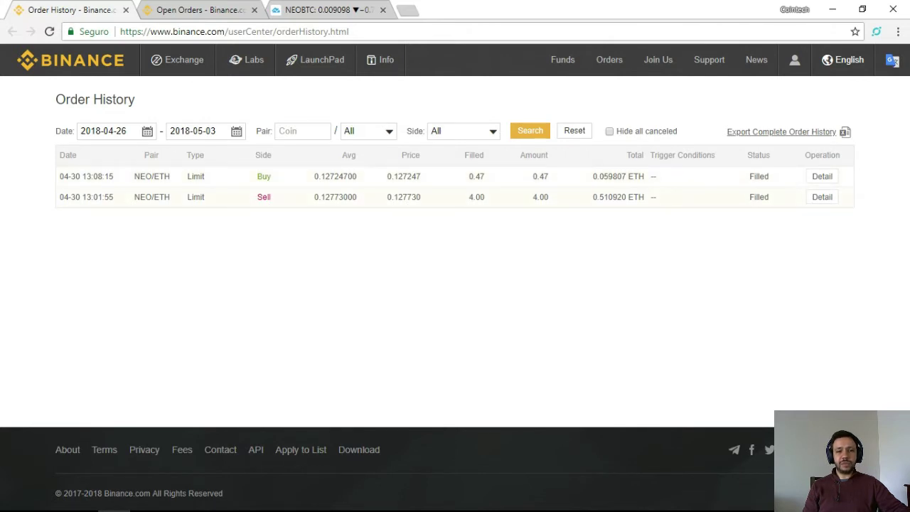
drag(187, 176, 205, 176)
double_click(195, 197)
click(196, 197)
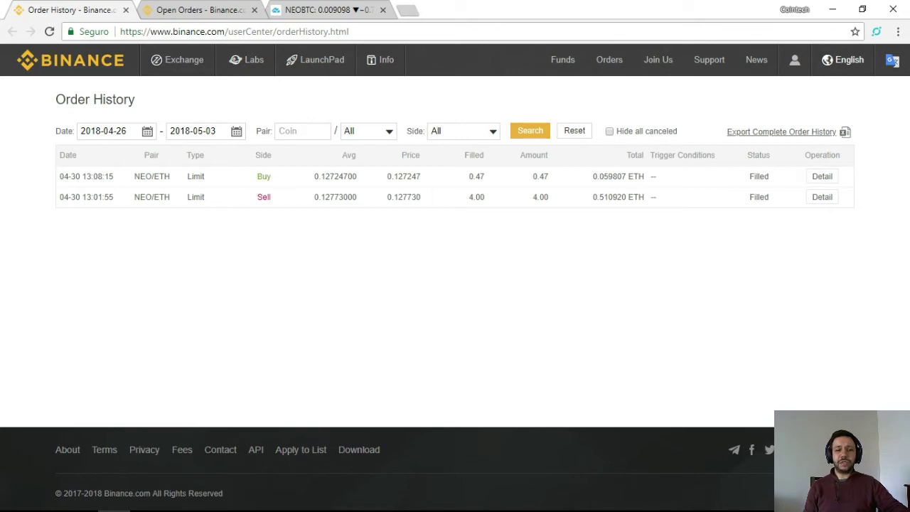
Step: Compare the price of the NEO/ETH buy and sell orders and check the buy order's filled quantity
drag(386, 176, 423, 177)
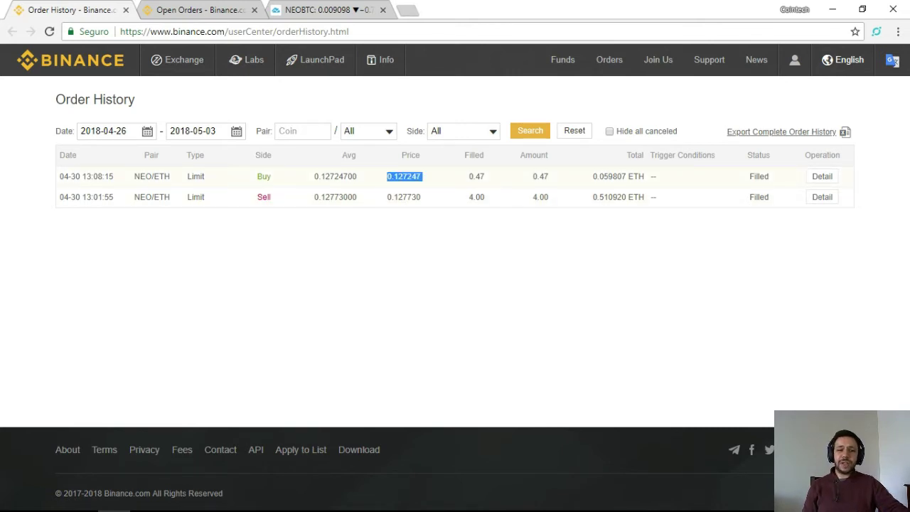
double_click(476, 176)
click(476, 177)
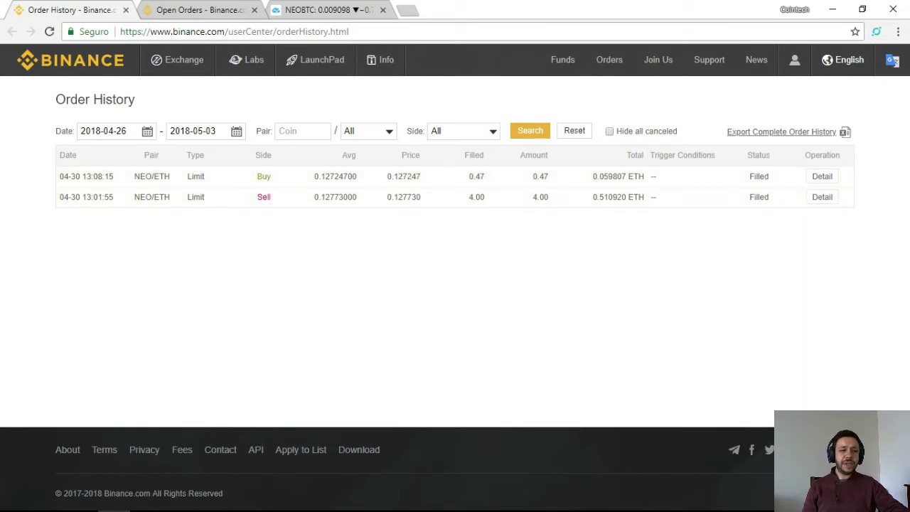
drag(134, 197, 201, 197)
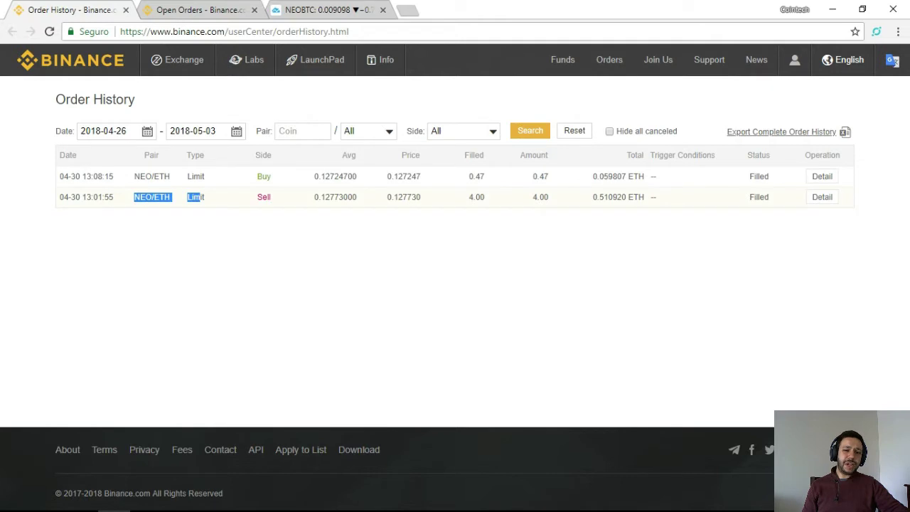
drag(387, 197, 423, 197)
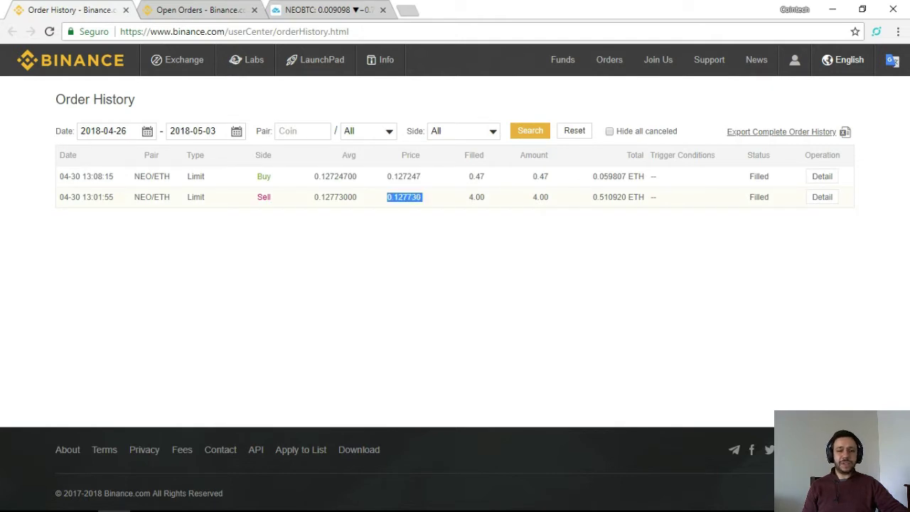
click(427, 204)
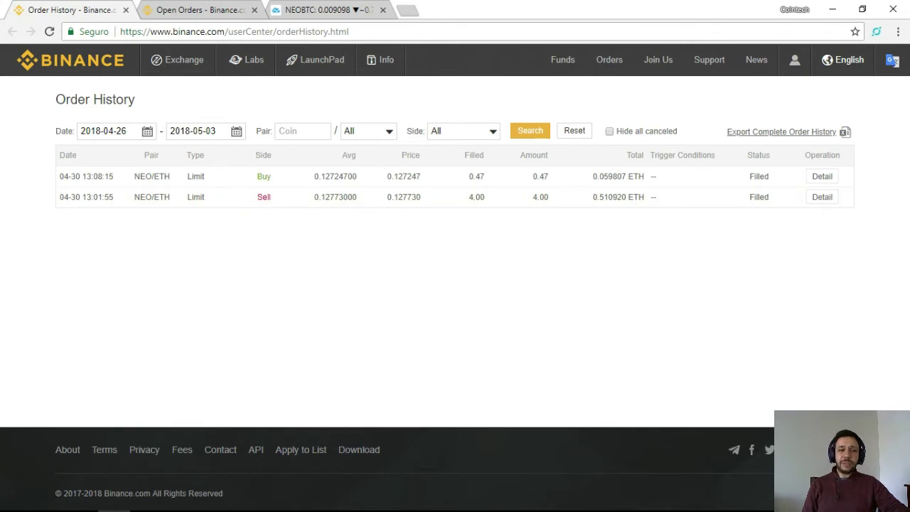
Step: Switch to the open orders and examine the NEO/USDT order's type, pair, side and price
key(ctrl+Tab)
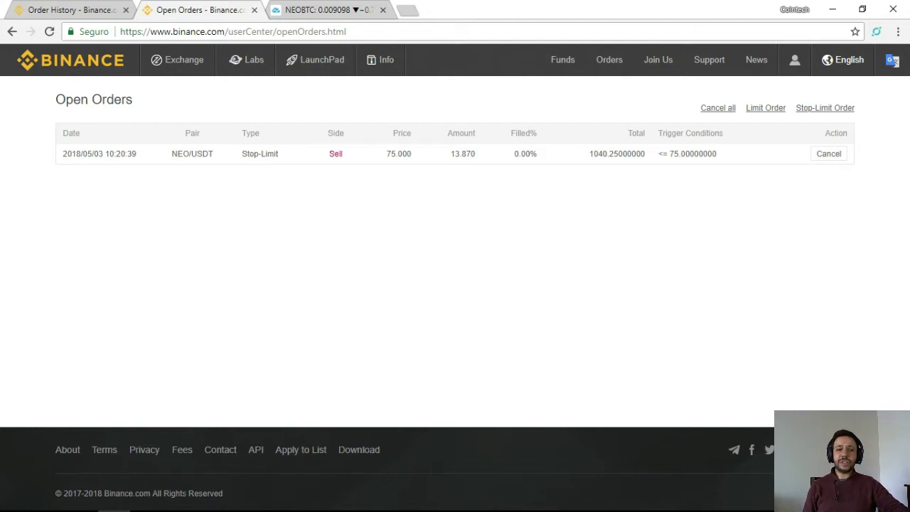
double_click(336, 154)
drag(278, 154, 242, 153)
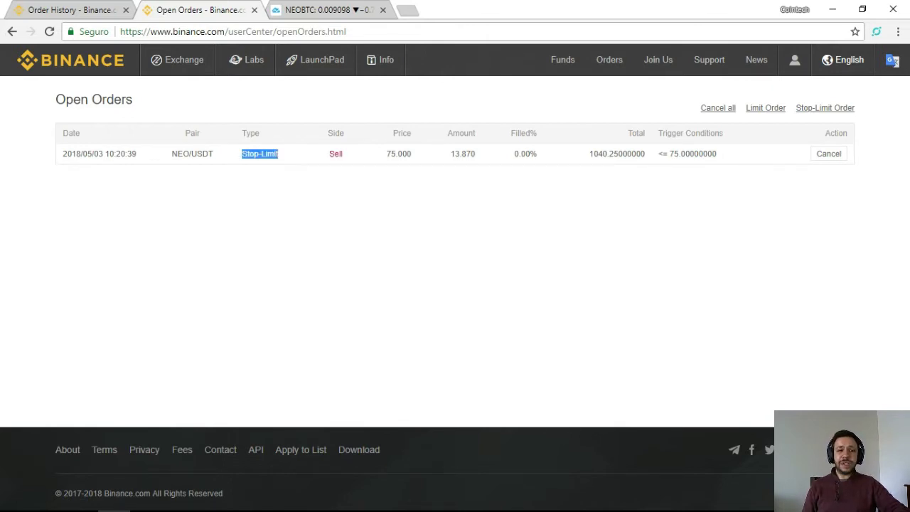
drag(171, 153, 213, 154)
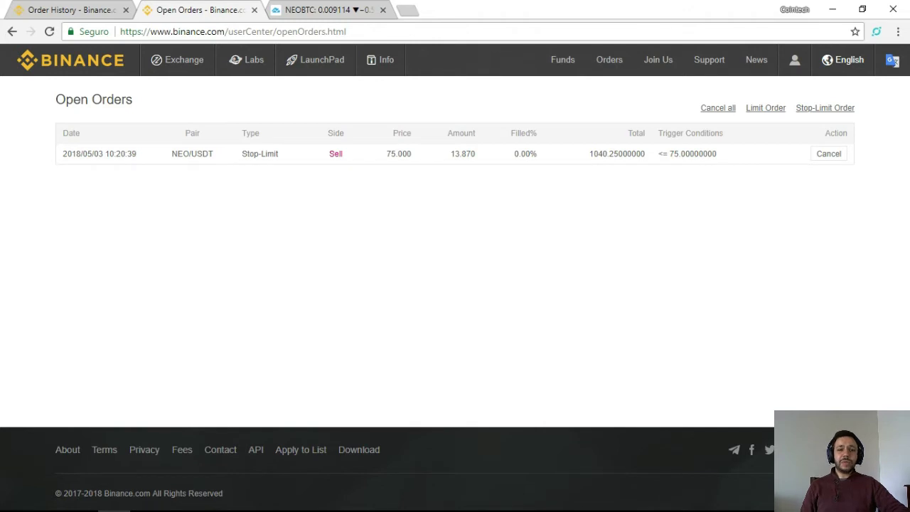
double_click(336, 154)
drag(386, 154, 411, 153)
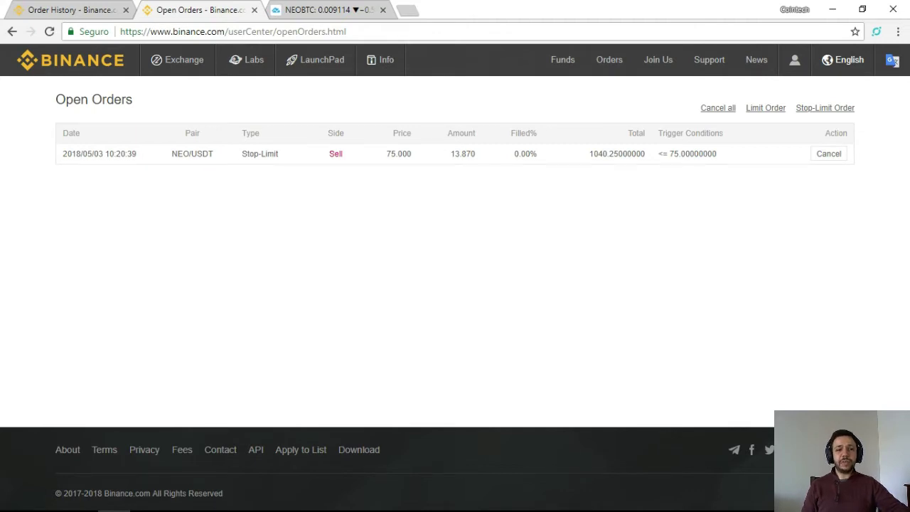
Step: Check the stop-limit order's price, its amount and the USDT quote currency of its pair
triple_click(260, 154)
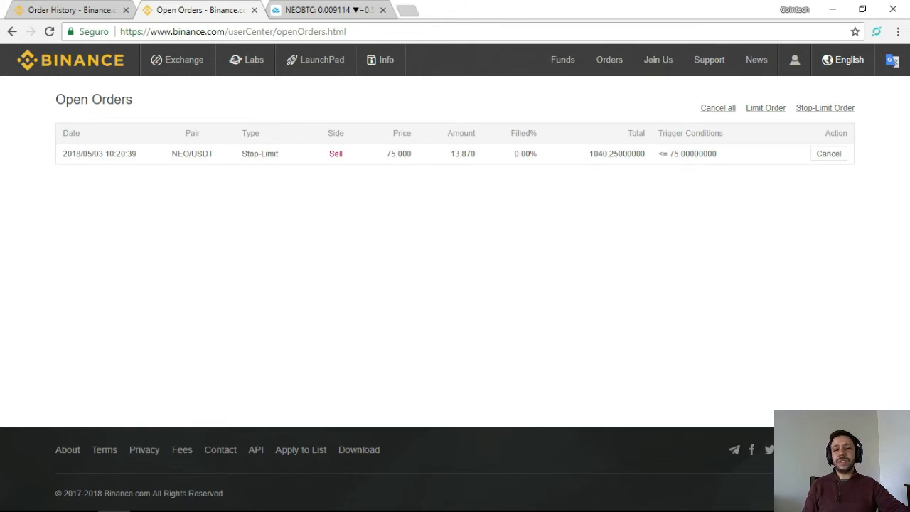
double_click(399, 154)
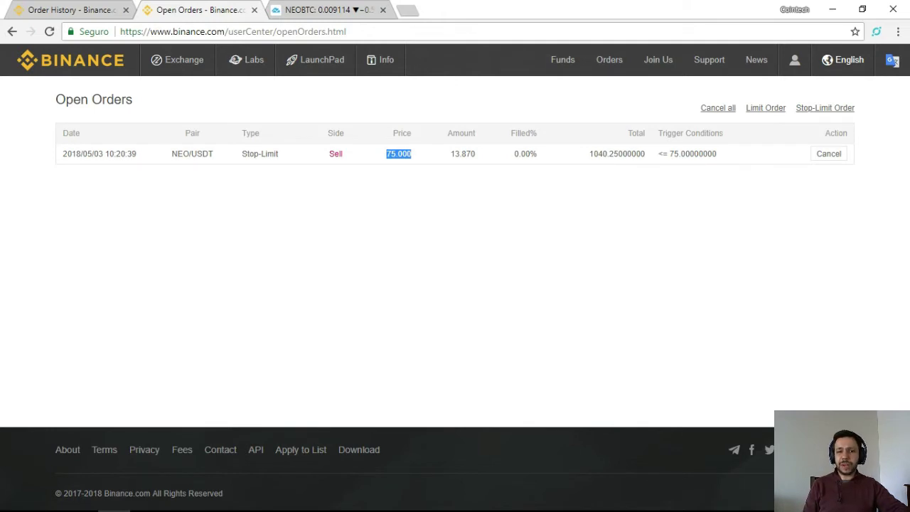
drag(450, 154, 475, 153)
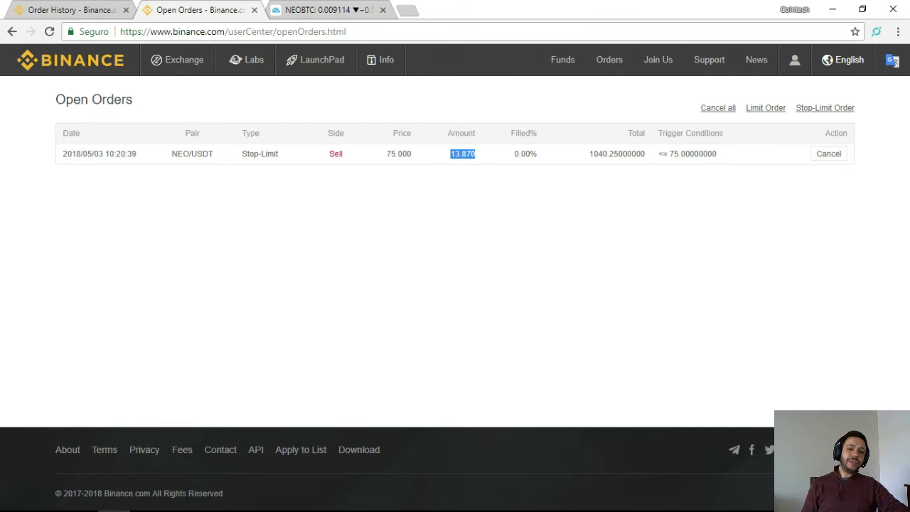
drag(197, 154, 213, 154)
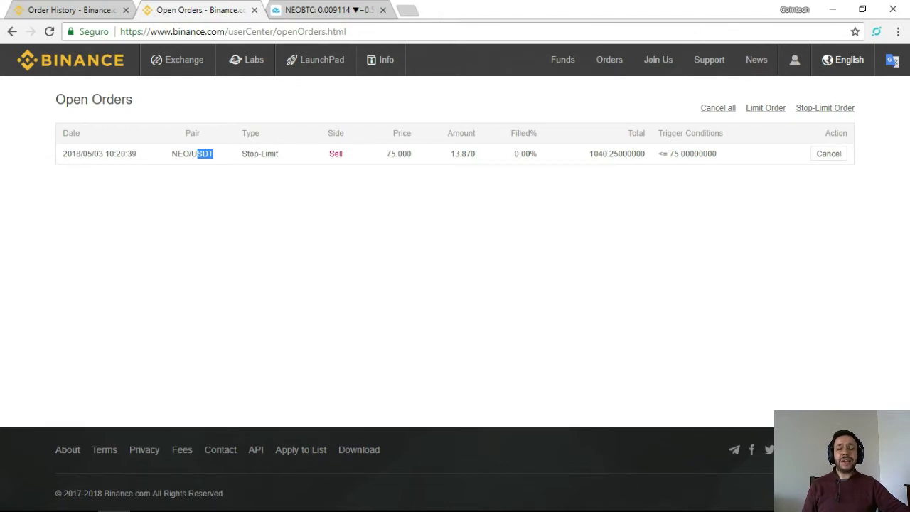
Step: Open coinmarketcap.com in a new browser tab
key(ctrl+t)
text(coinm)
key(Return)
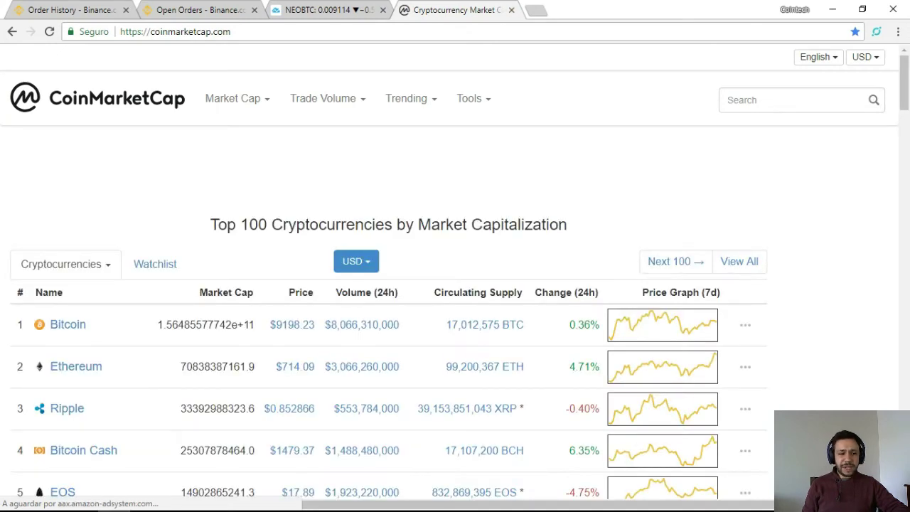
Step: Check Tether's price in the market capitalization ranking, and close CoinMarketCap to return to the Binance open orders
scroll(455, 284, down, 3)
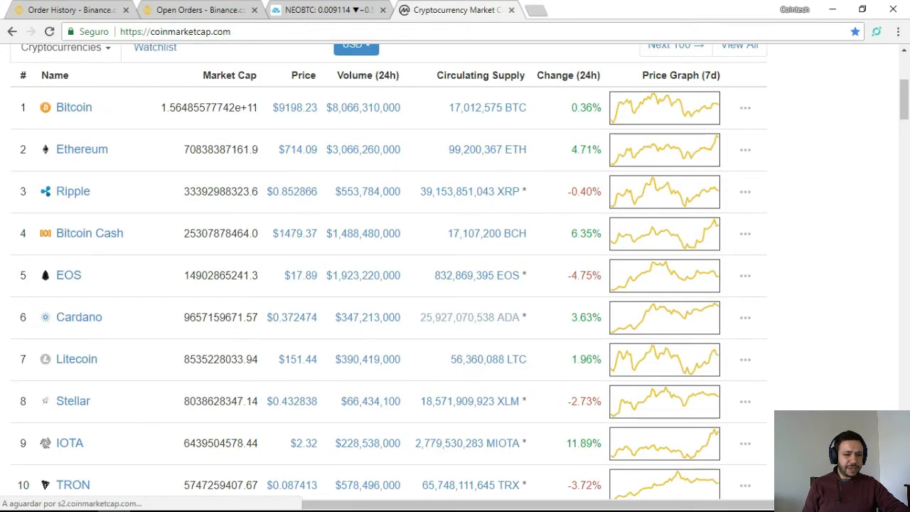
scroll(455, 285, down, 3)
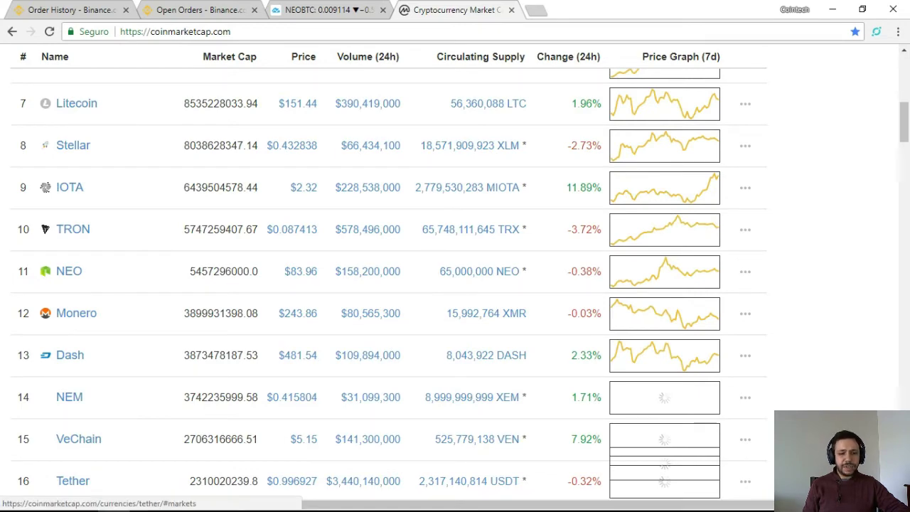
drag(291, 481, 308, 463)
scroll(307, 464, up, 1)
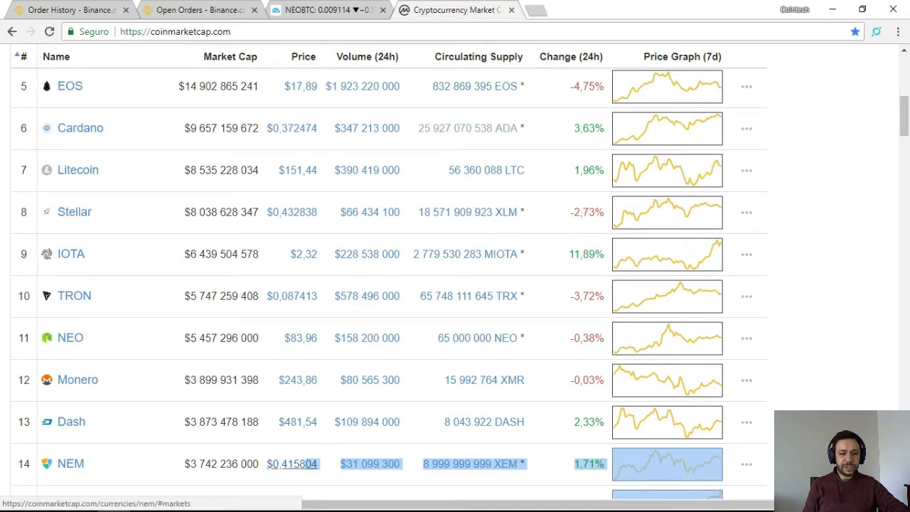
click(307, 463)
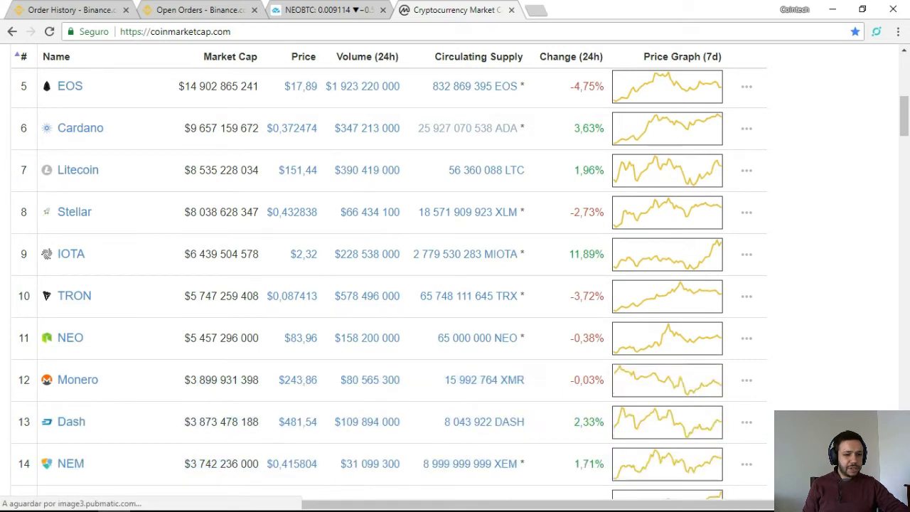
scroll(307, 463, down, 4)
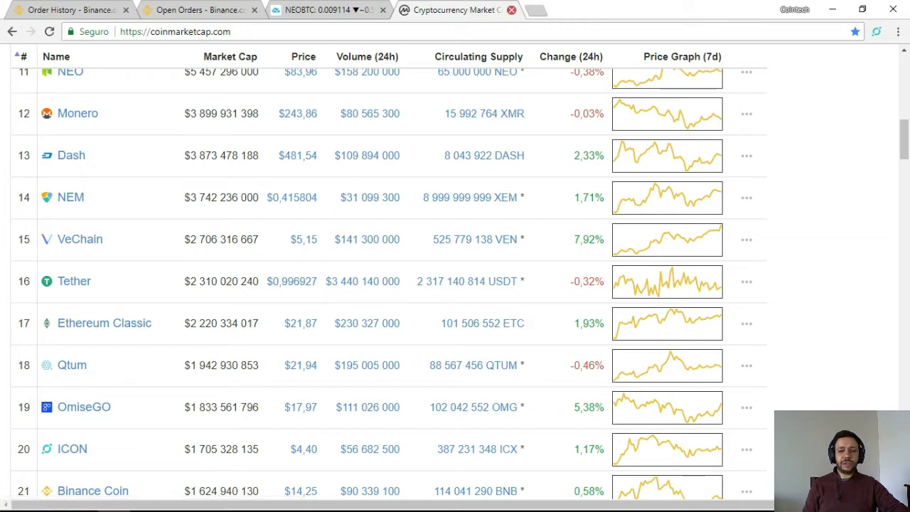
click(511, 9)
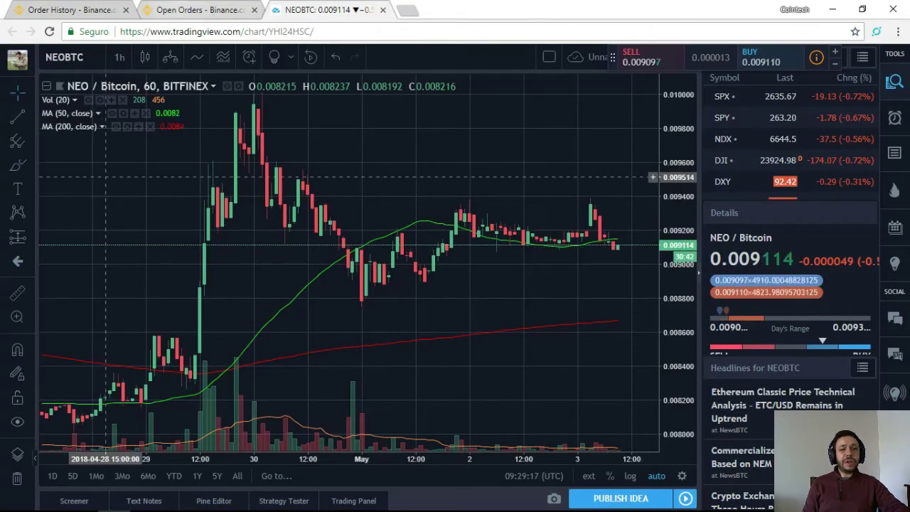
click(196, 10)
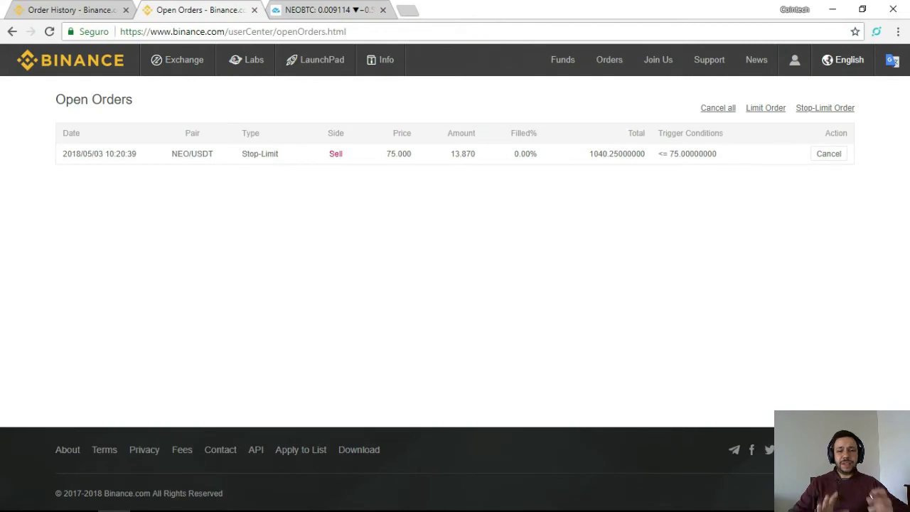